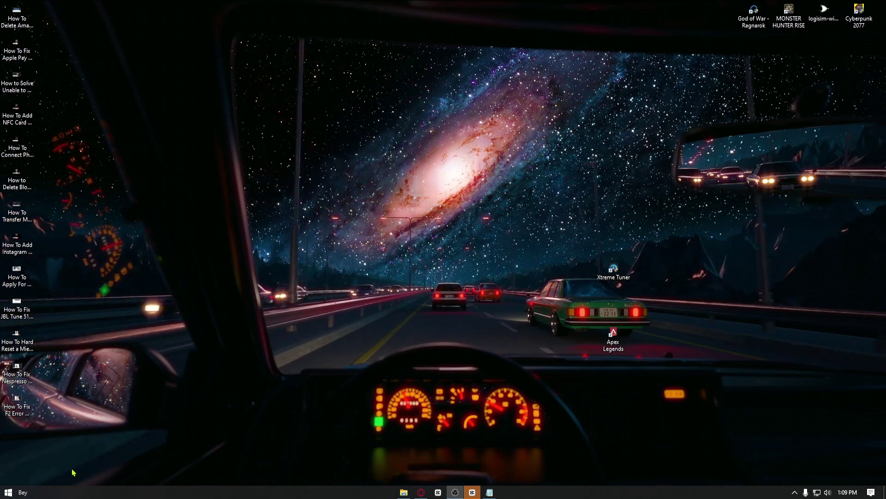
# Step: Bring up the Windows Update settings page through Windows search, then close Settings
pyautogui.click(8, 492)
pyautogui.click(29, 482)
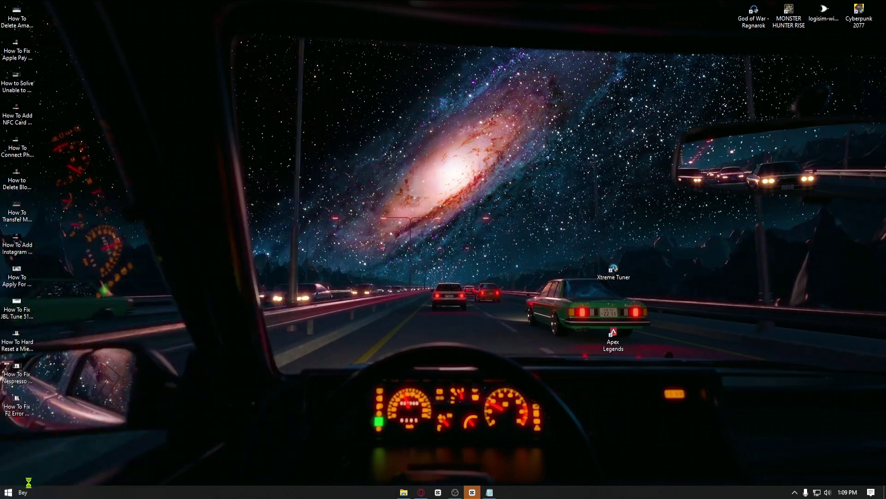
pyautogui.write('win')
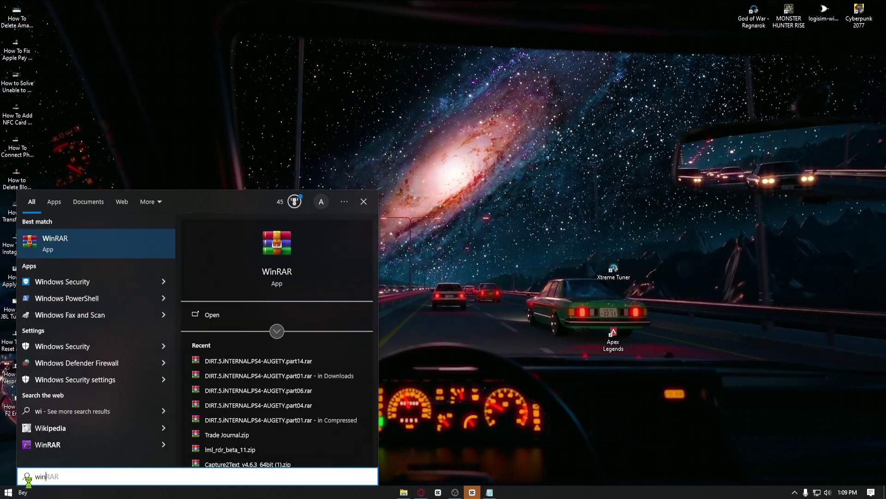
pyautogui.write('ddow')
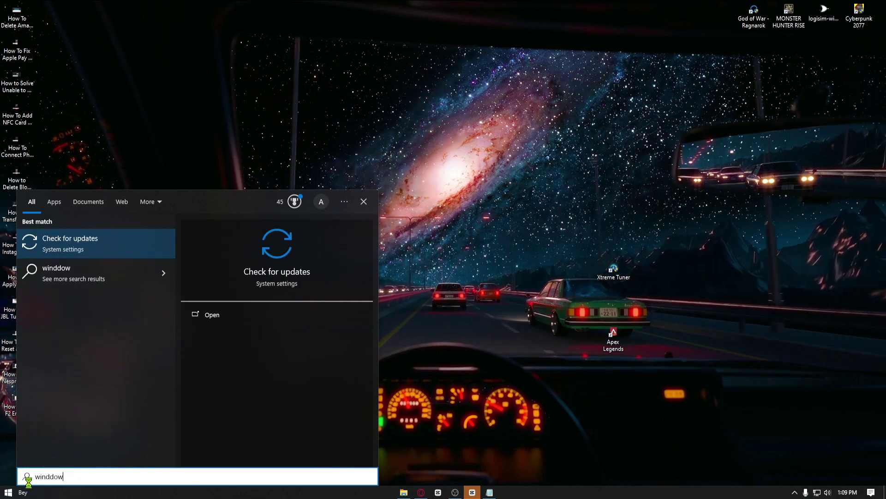
pyautogui.press('Return')
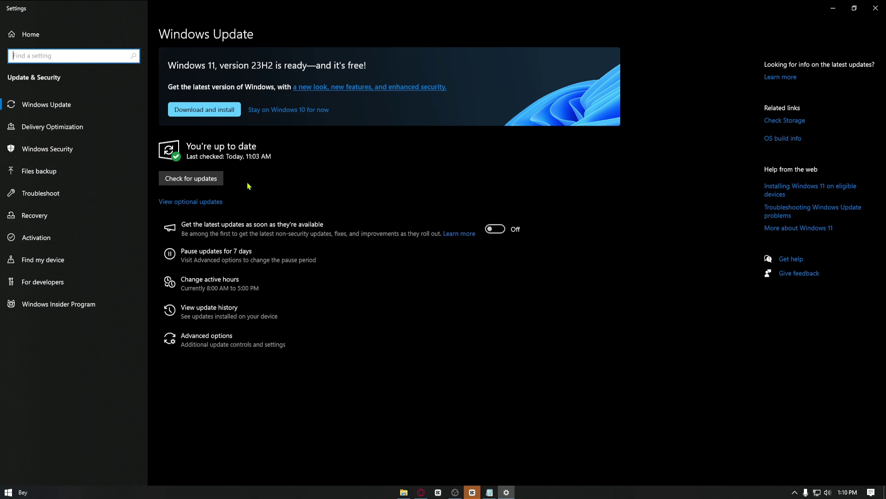
pyautogui.click(876, 8)
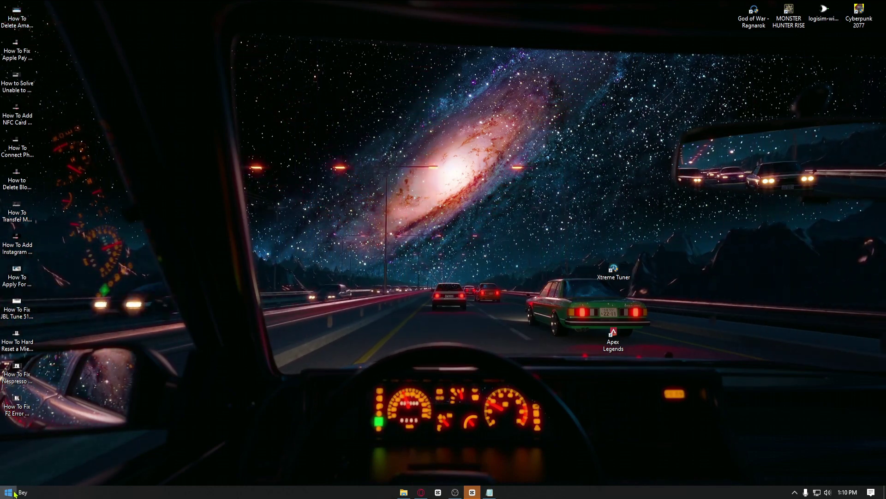
# Step: Launch Google Chrome and search Google for 'nvidia graphics driver' from the address bar
pyautogui.press('super')
pyautogui.write('ch')
pyautogui.click(85, 245)
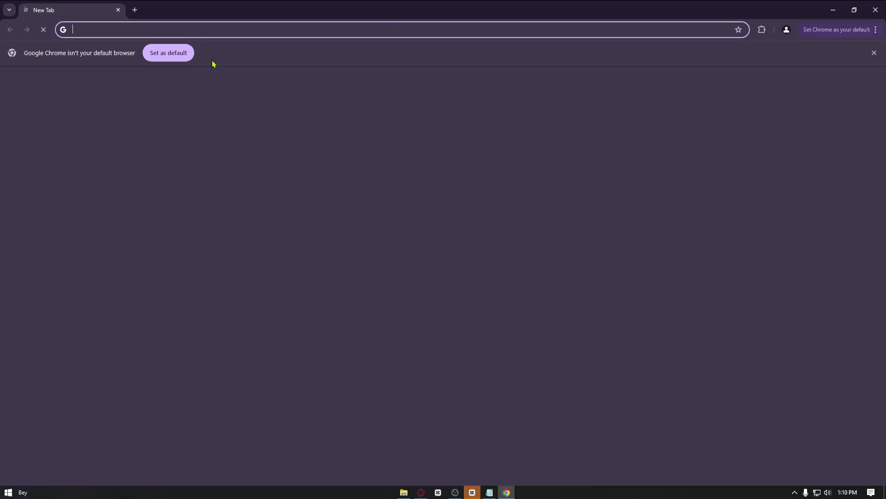
pyautogui.click(219, 29)
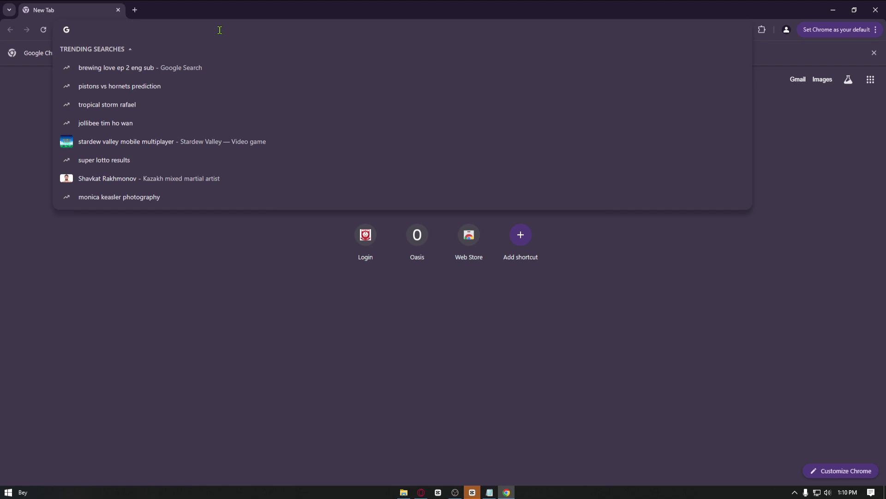
pyautogui.write('nv')
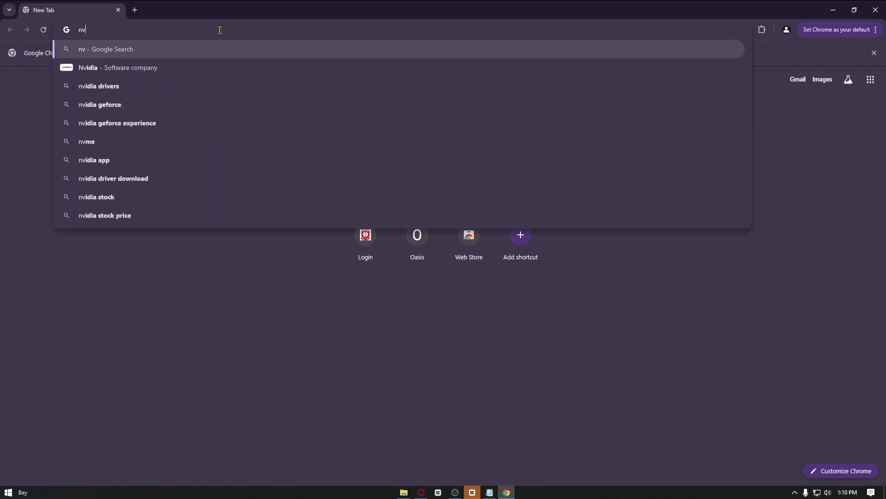
pyautogui.write('idia gra')
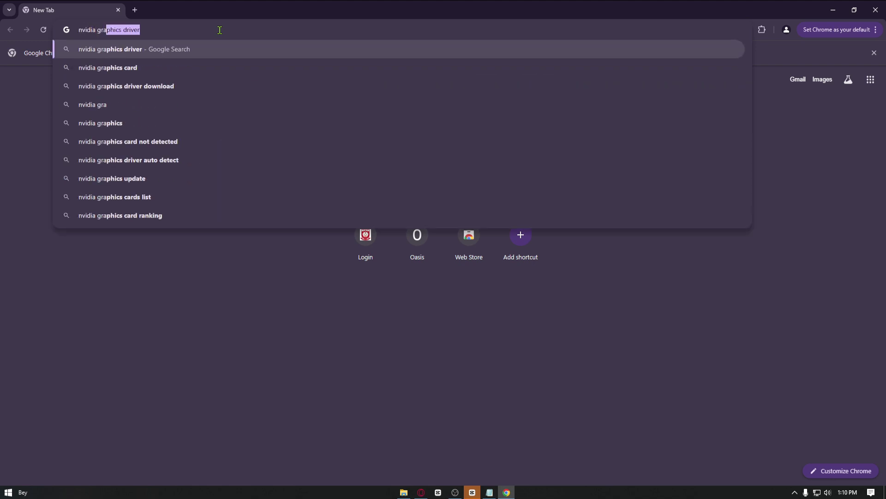
pyautogui.press('Return')
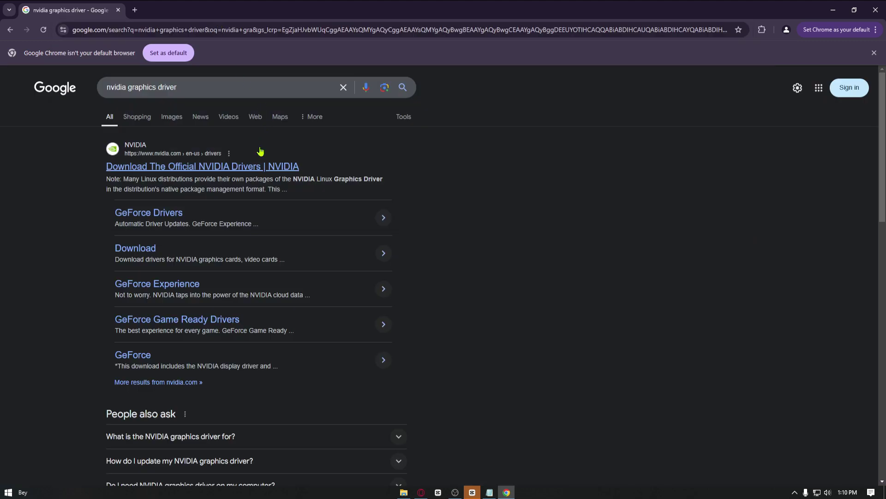
# Step: Open NVIDIA's official drivers page, accept all cookies, and choose GeForce, GeForce RTX 30 Series, GeForce RTX 3060 Ti
pyautogui.click(243, 170)
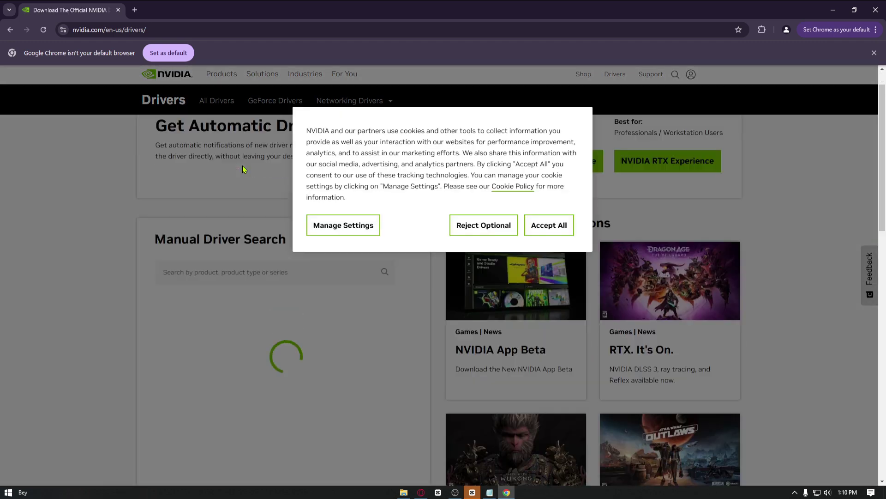
pyautogui.click(550, 226)
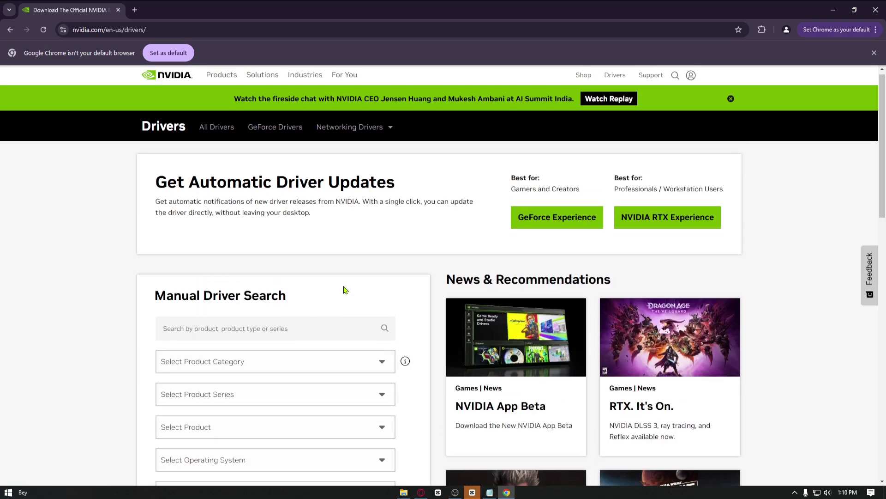
pyautogui.click(333, 263)
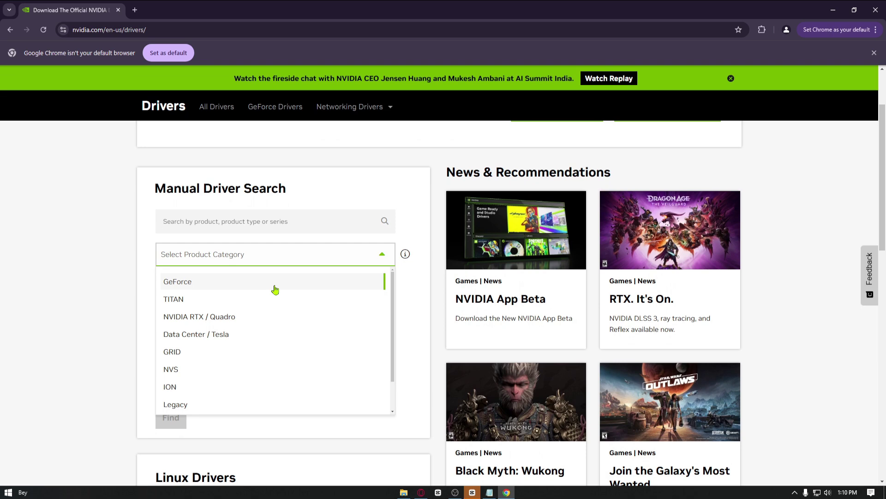
pyautogui.click(247, 286)
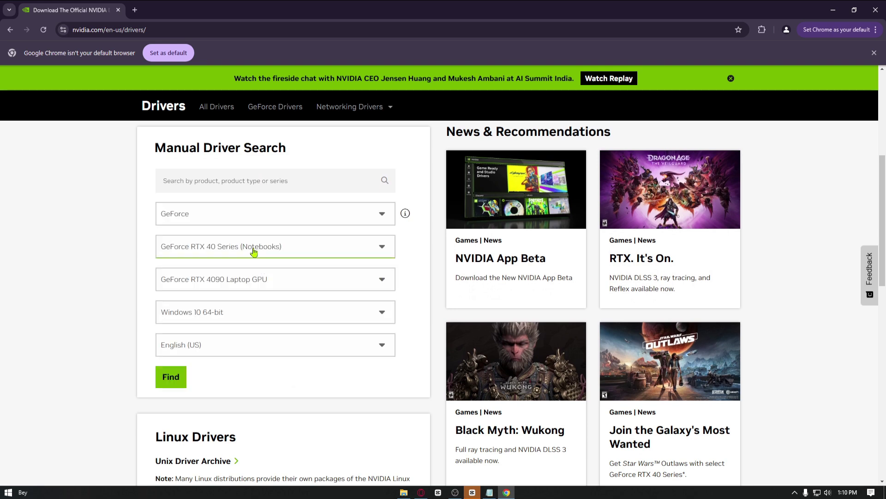
pyautogui.click(253, 251)
pyautogui.click(245, 328)
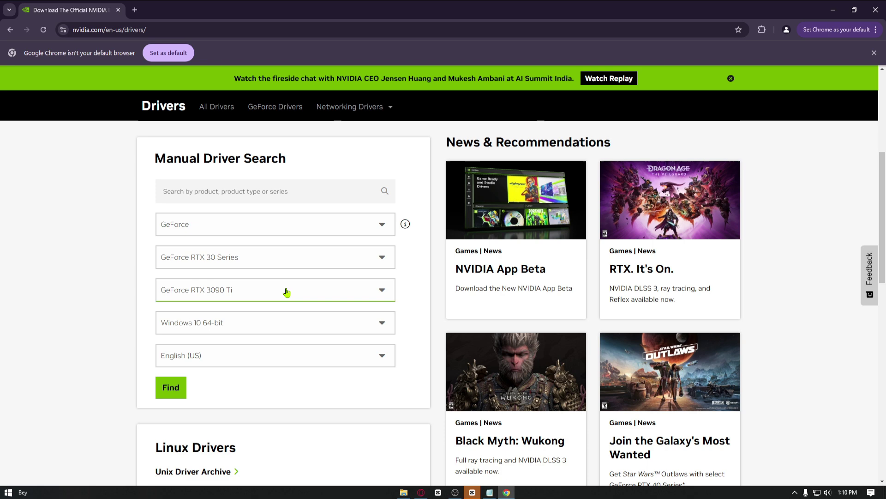
pyautogui.click(285, 294)
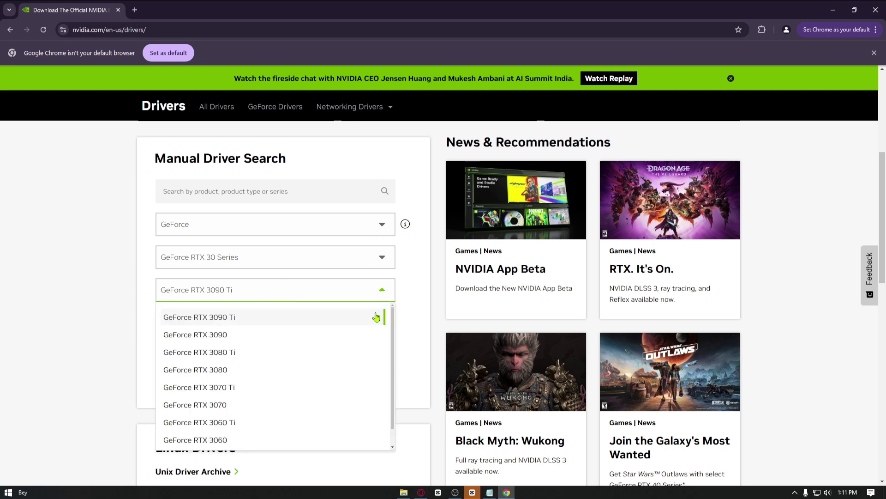
pyautogui.click(247, 428)
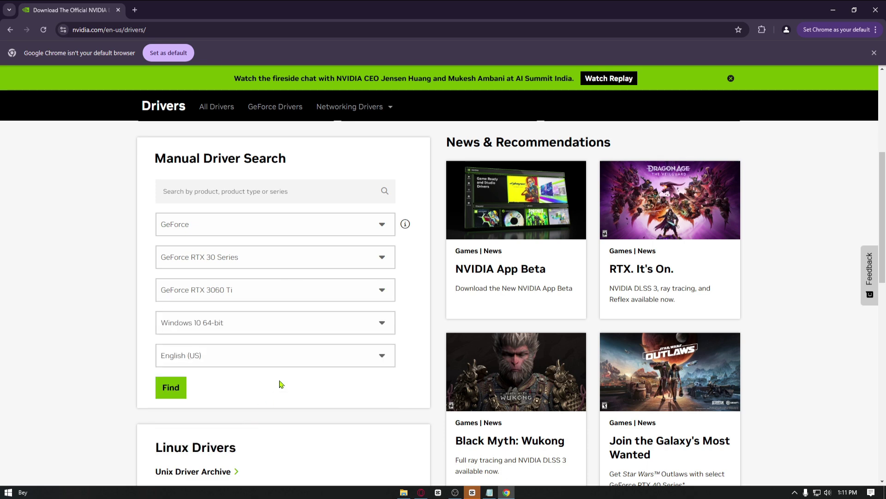
# Step: Find RTX 3060 Ti drivers, reviewing Game Ready 566.03 and Studio 565.90, then show hidden tray icons
pyautogui.click(171, 387)
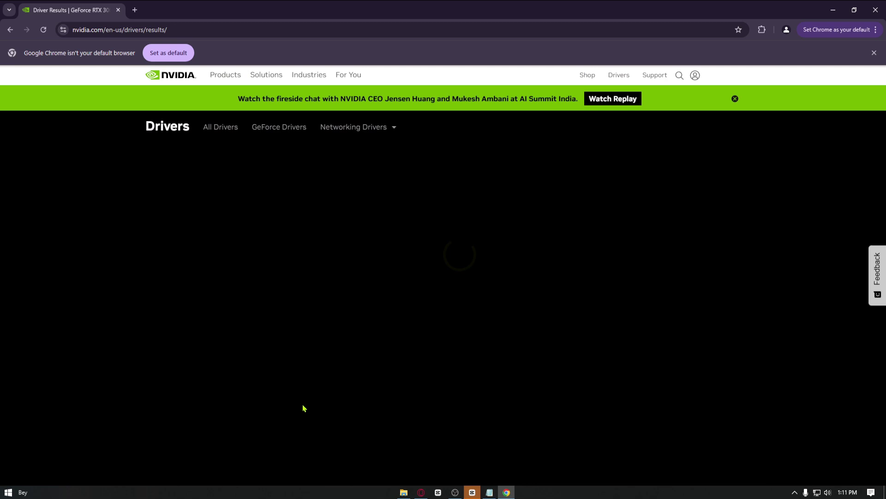
pyautogui.scroll(-3, 646, 379)
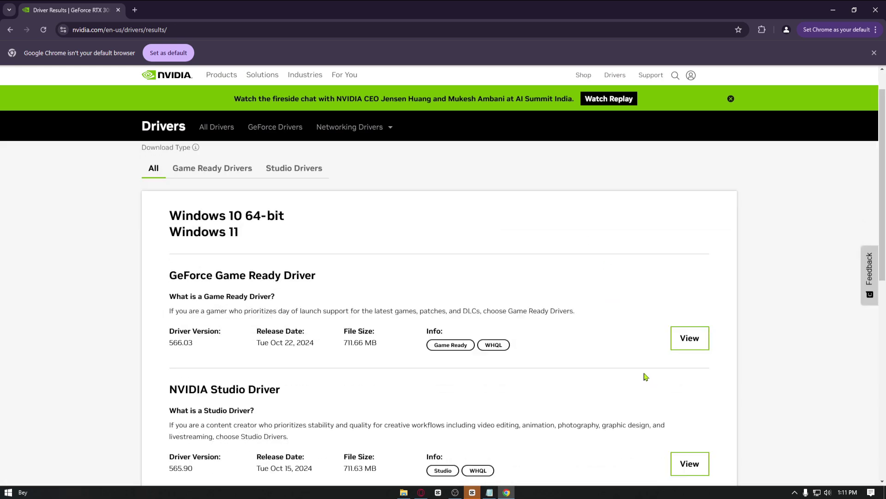
pyautogui.scroll(1, 587, 351)
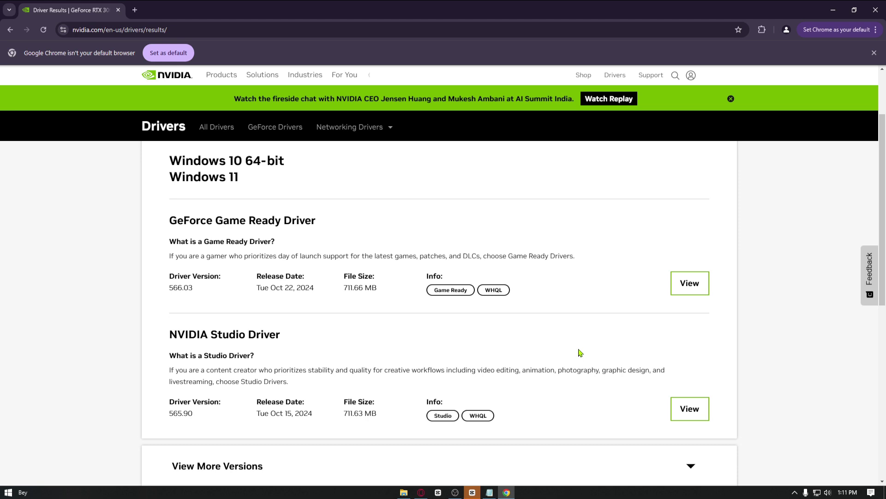
pyautogui.click(795, 492)
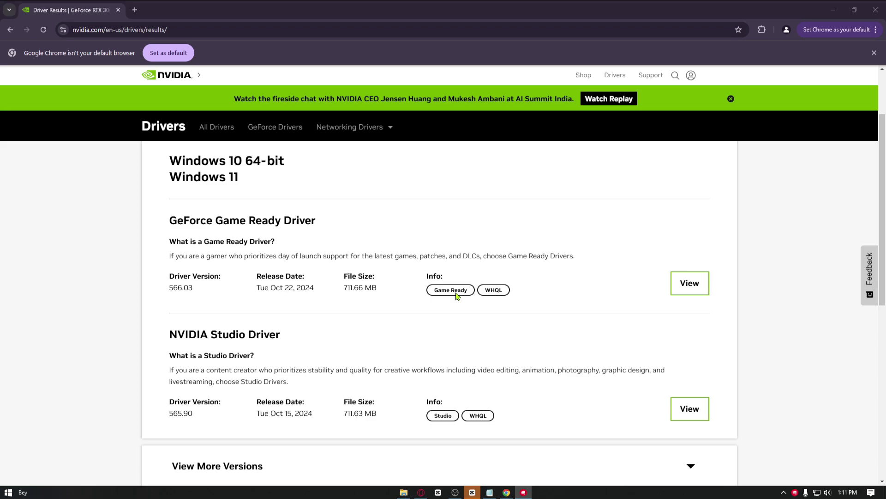
# Step: In Riot Client, review VALORANT's settings from the account menu, then close them back to VALORANT
pyautogui.click(524, 493)
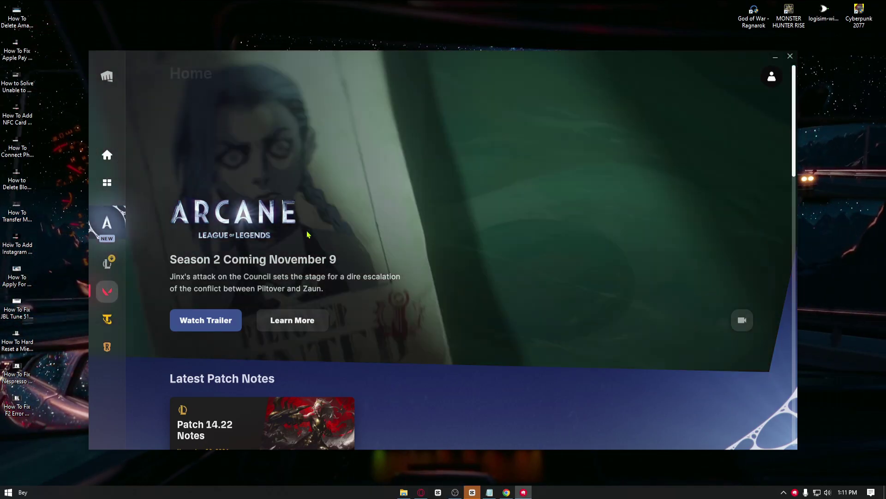
pyautogui.click(109, 299)
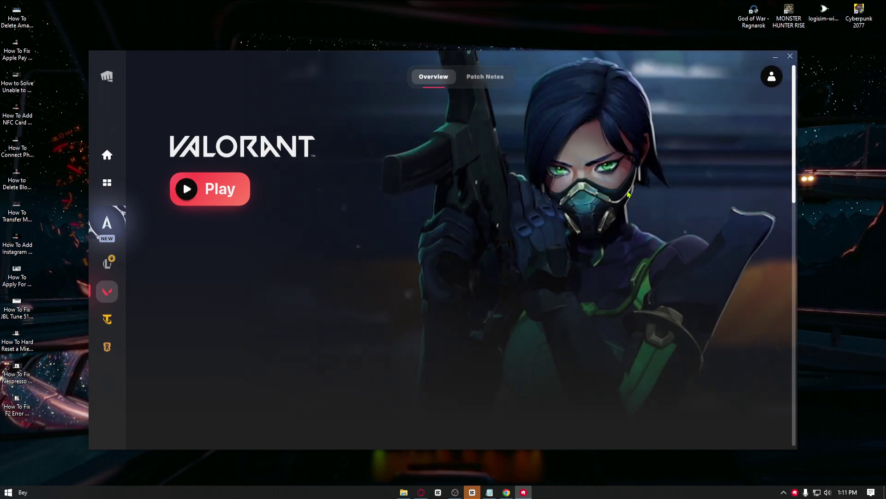
pyautogui.click(772, 78)
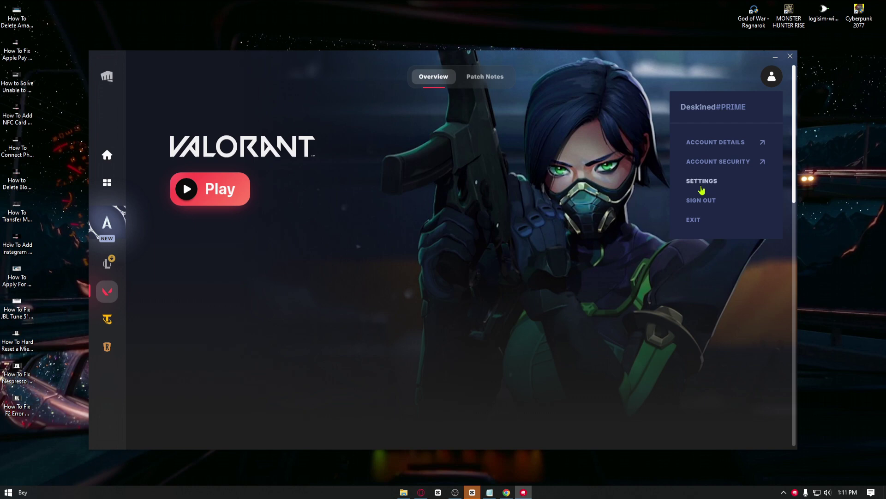
pyautogui.click(701, 188)
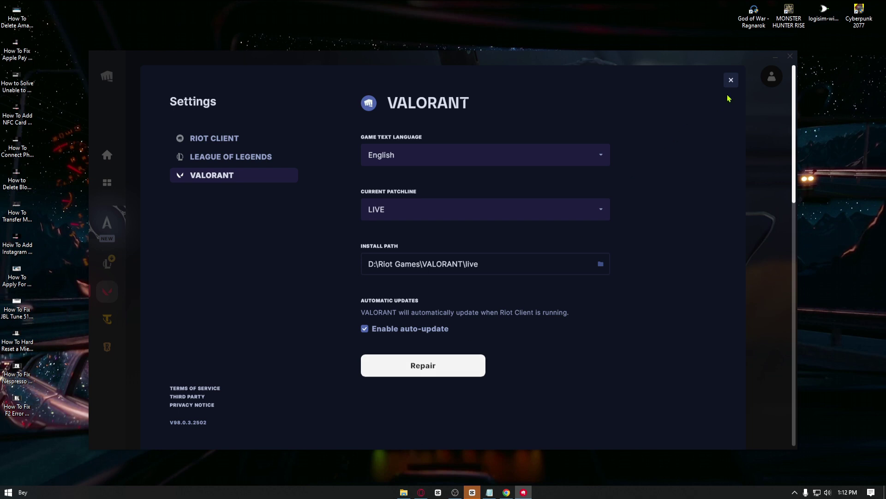
pyautogui.click(731, 82)
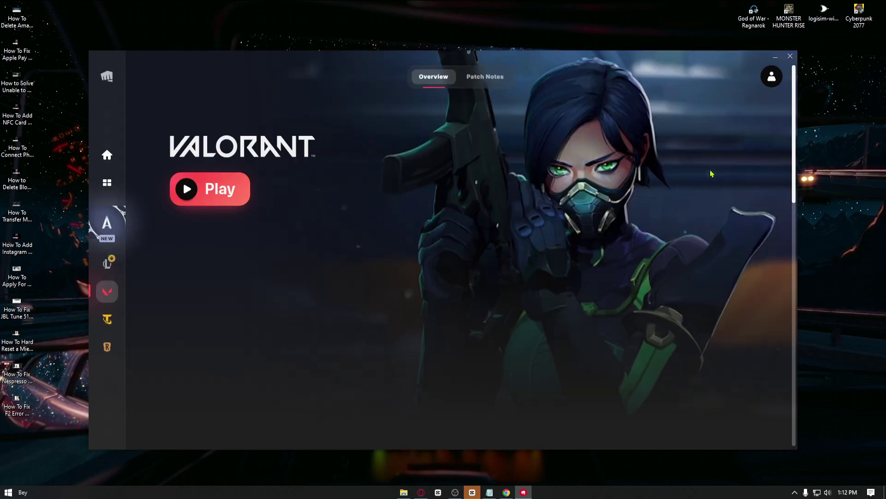